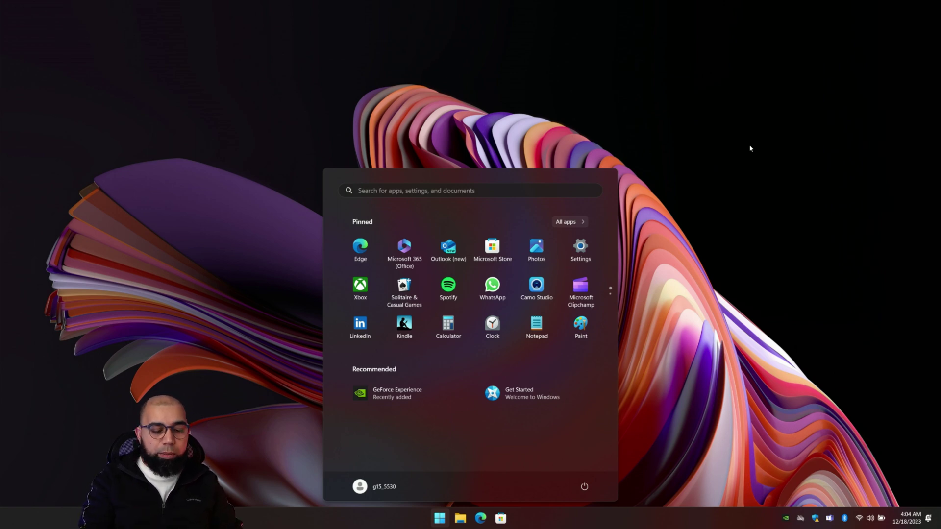
Launch Microsoft Edge from Start search and load ninite.com
text(edge)
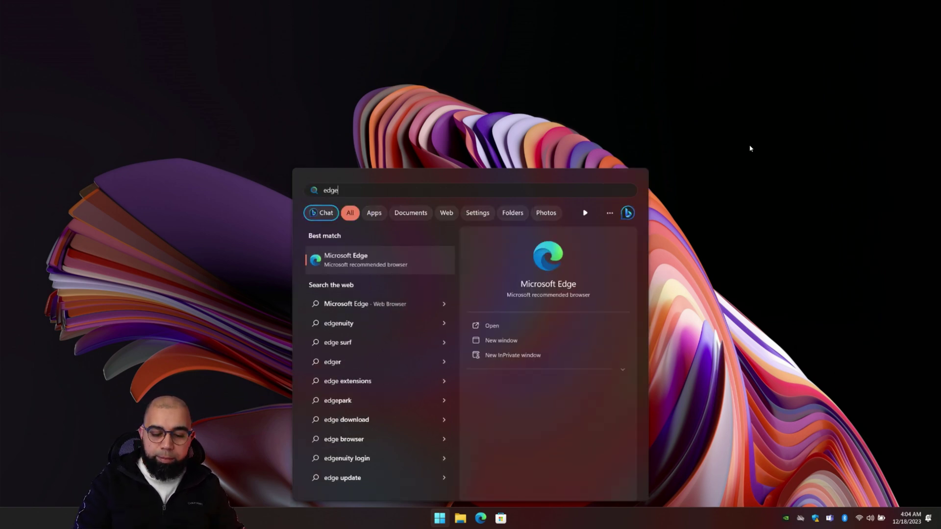
key(Return)
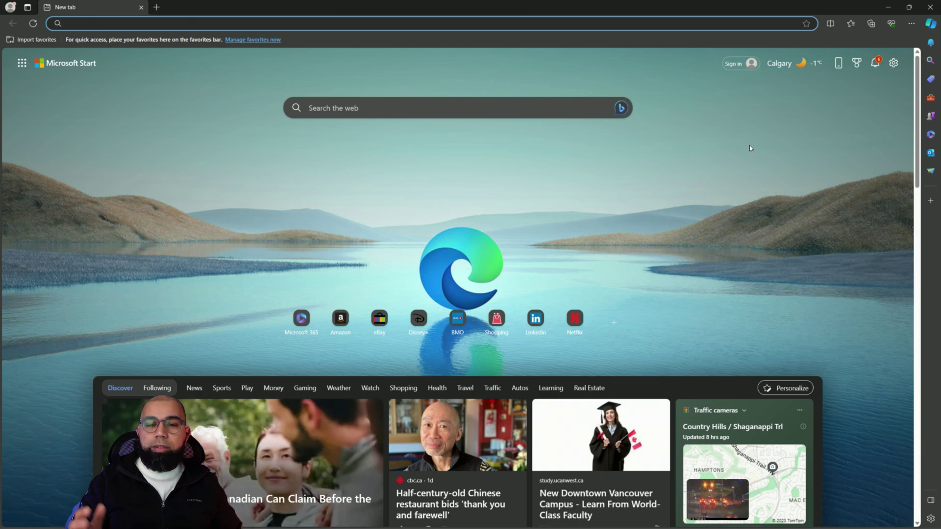
text(ninite)
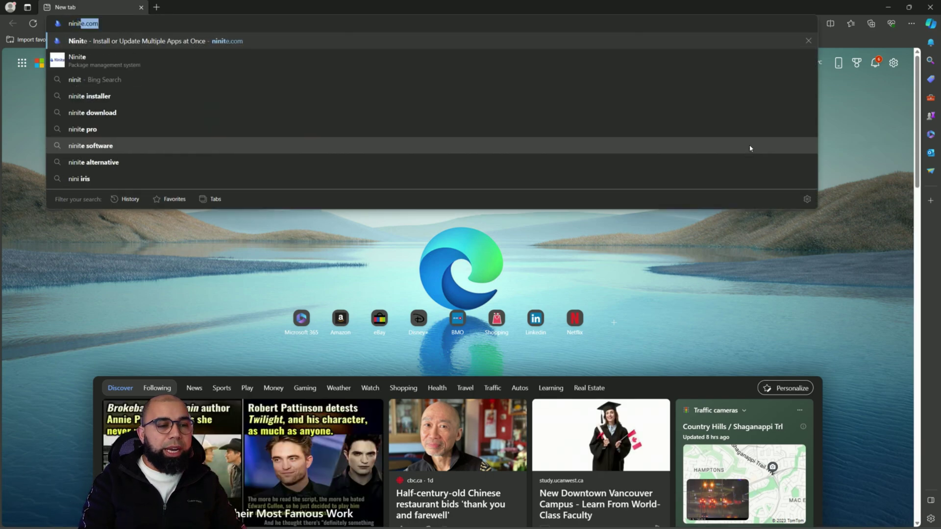
text(.com)
key(Return)
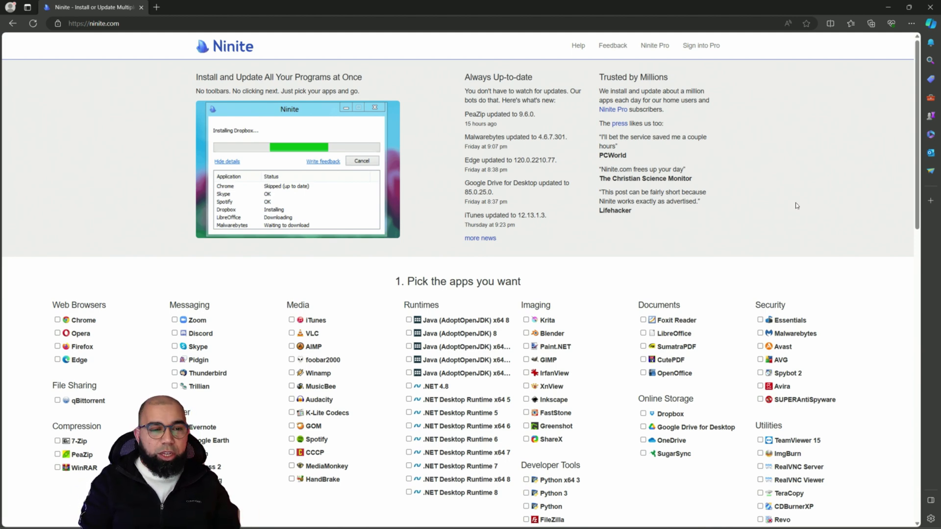
Scroll down Ninite's app list and tick Discord
scroll(752, 246, down, 5)
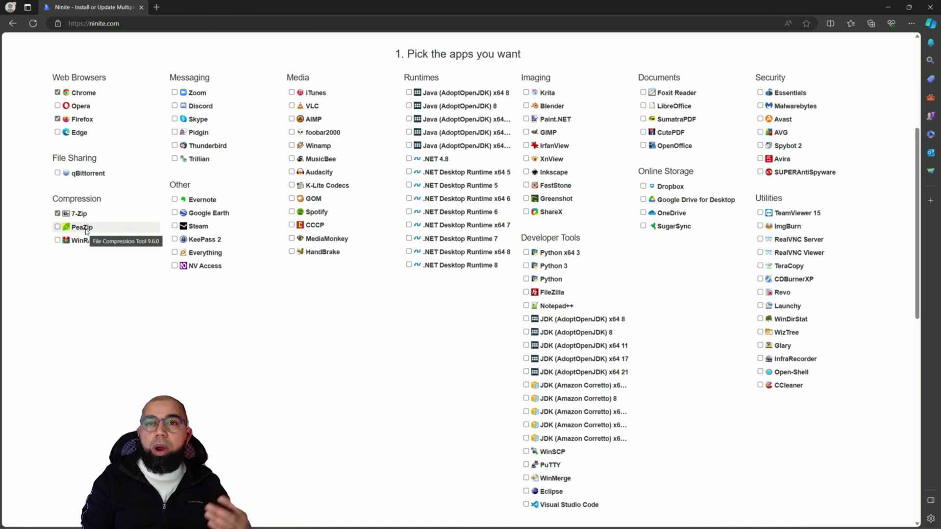
click(175, 106)
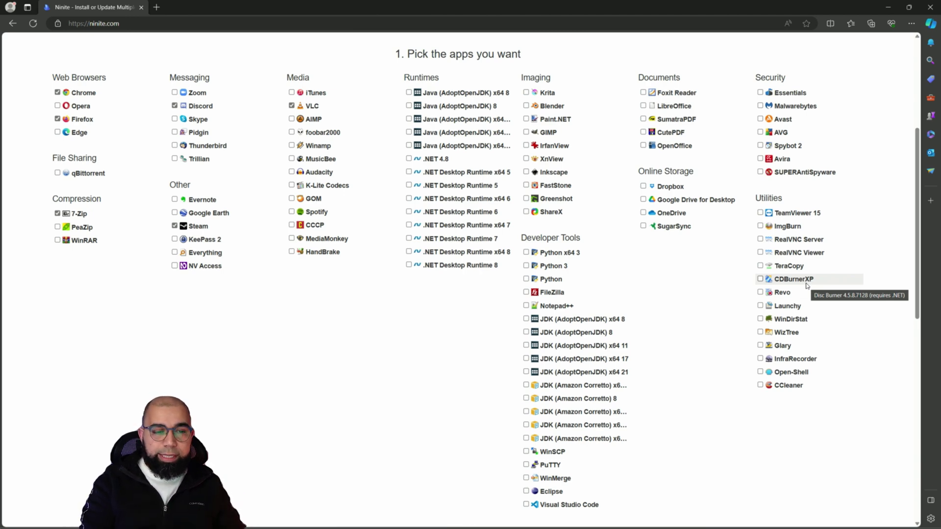
Get the Ninite installer, then reveal it in Downloads with Edge minimised
scroll(806, 286, down, 3)
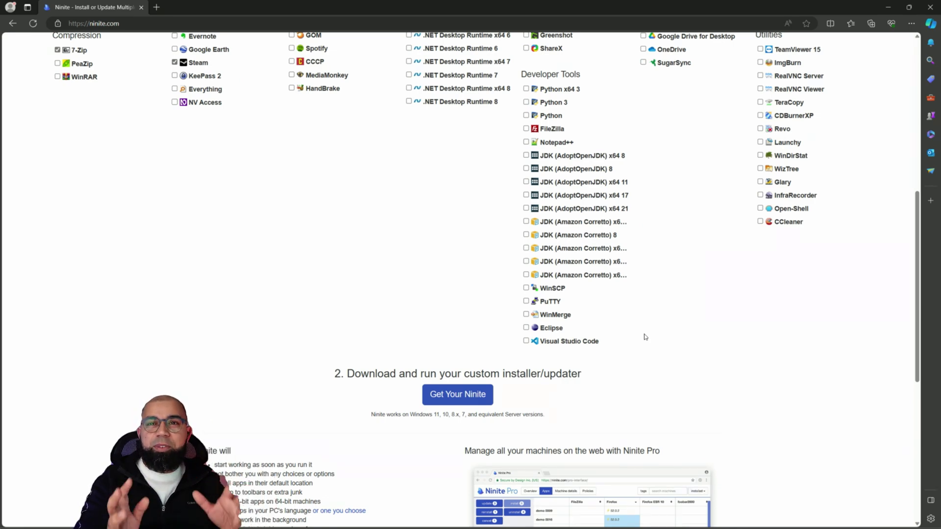
click(450, 395)
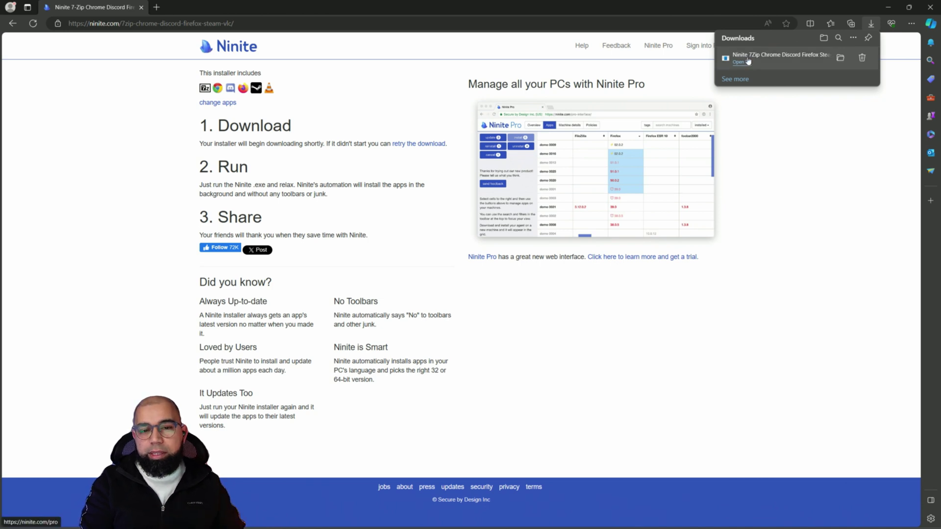
mouse_move(779, 57)
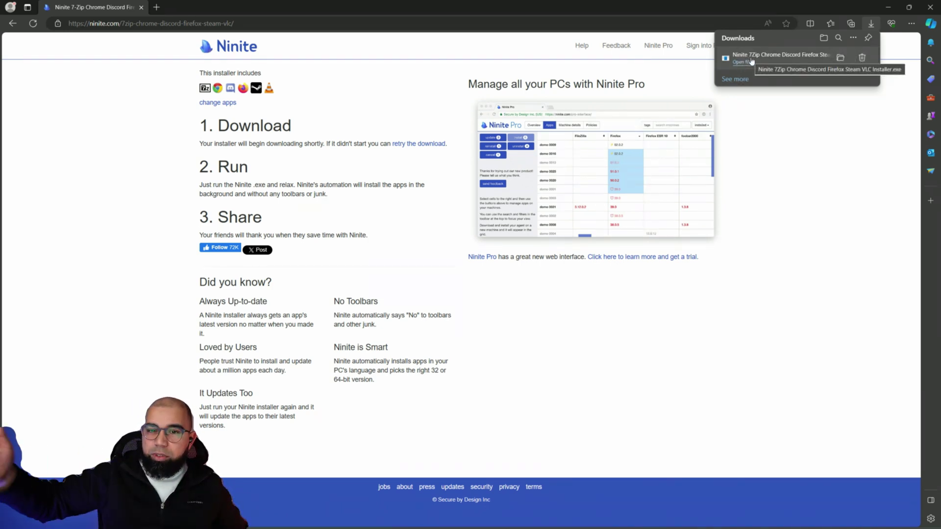
click(838, 58)
click(877, 7)
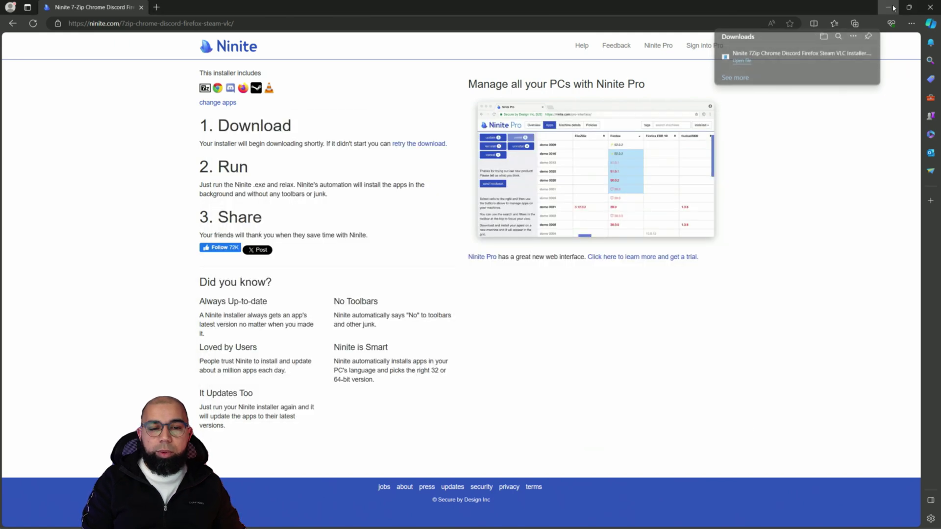
click(511, 269)
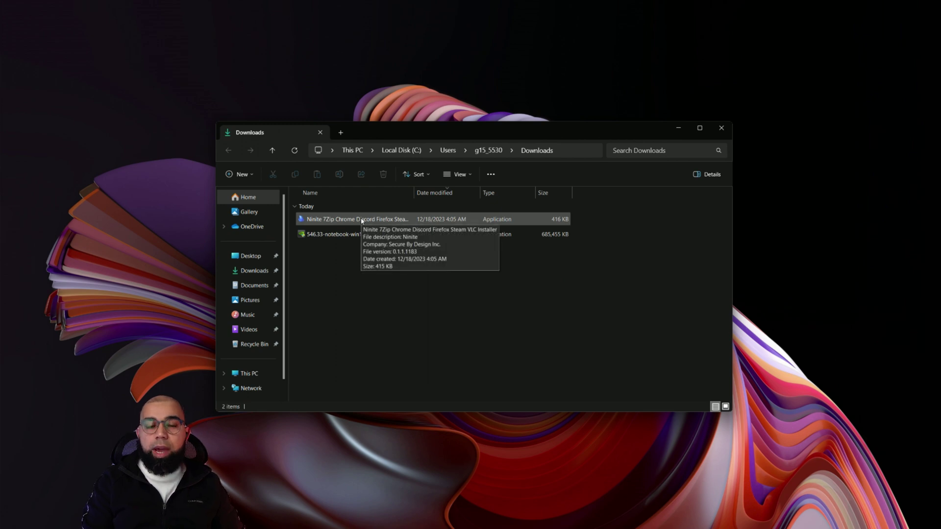
Launch the Ninite installer, approve the UAC prompt and show per-app install details
double_click(362, 220)
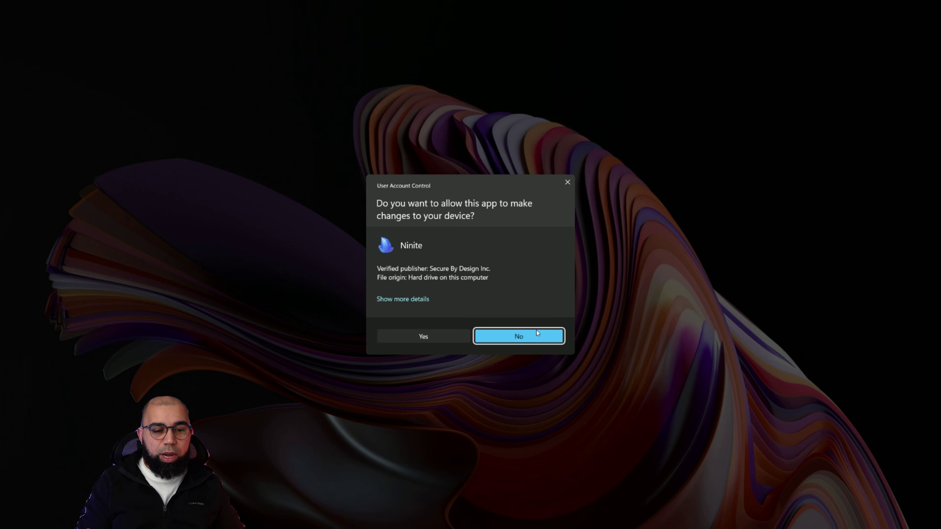
click(424, 336)
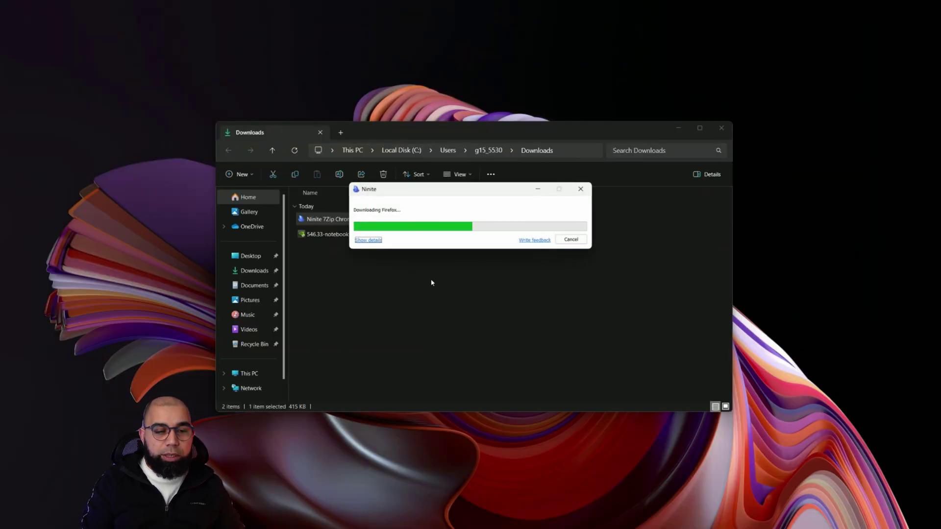
click(373, 240)
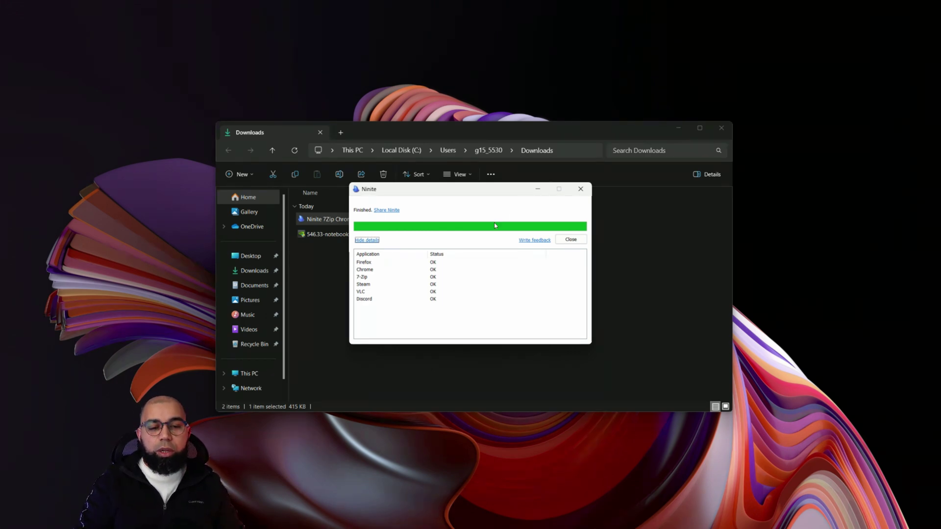
Close the installer and Downloads folder, then scroll Start's All apps list to the new apps
click(569, 239)
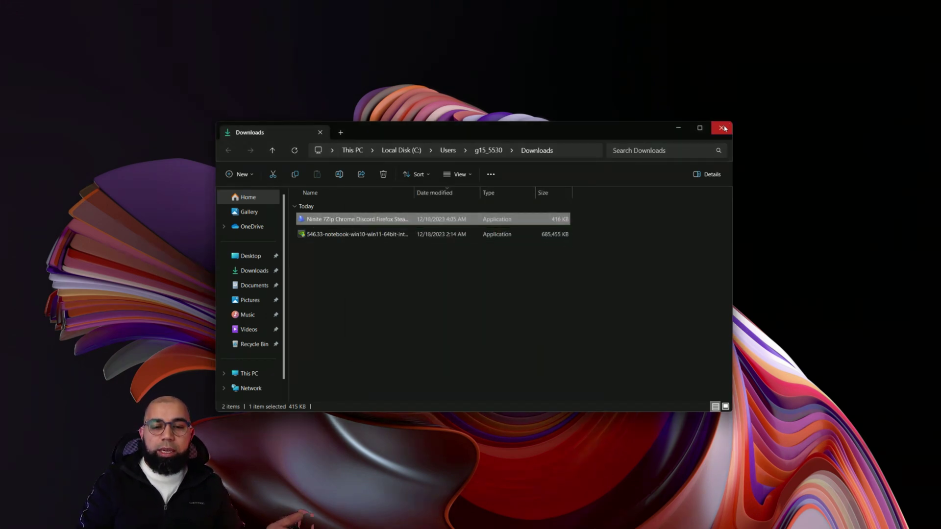
click(721, 128)
key(super)
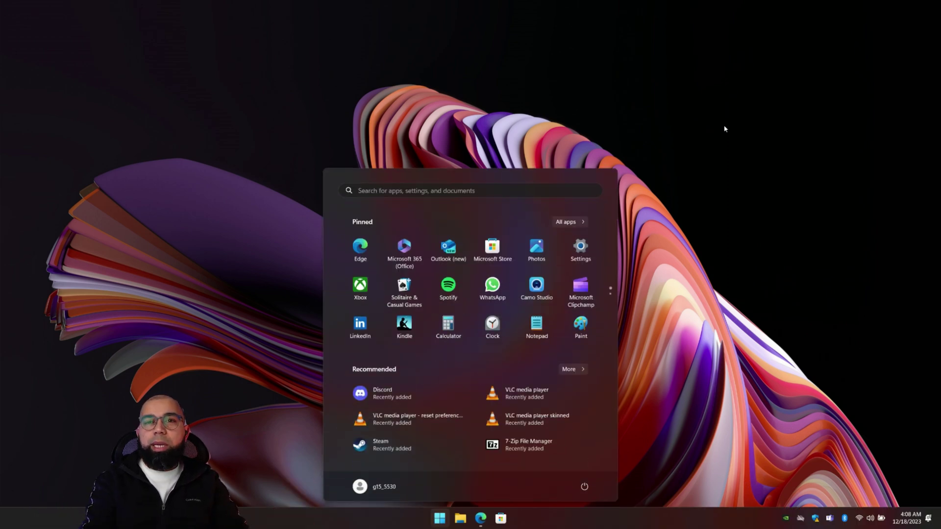
click(569, 222)
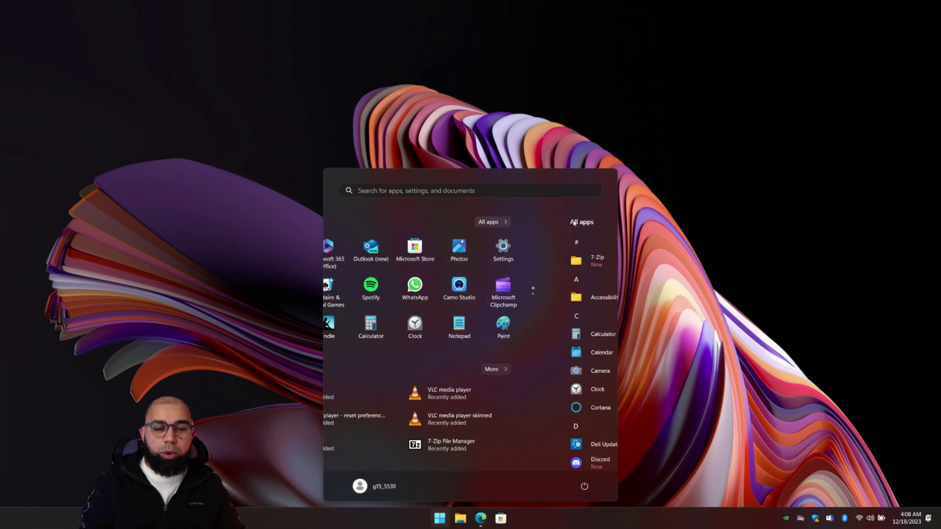
scroll(433, 343, down, 1)
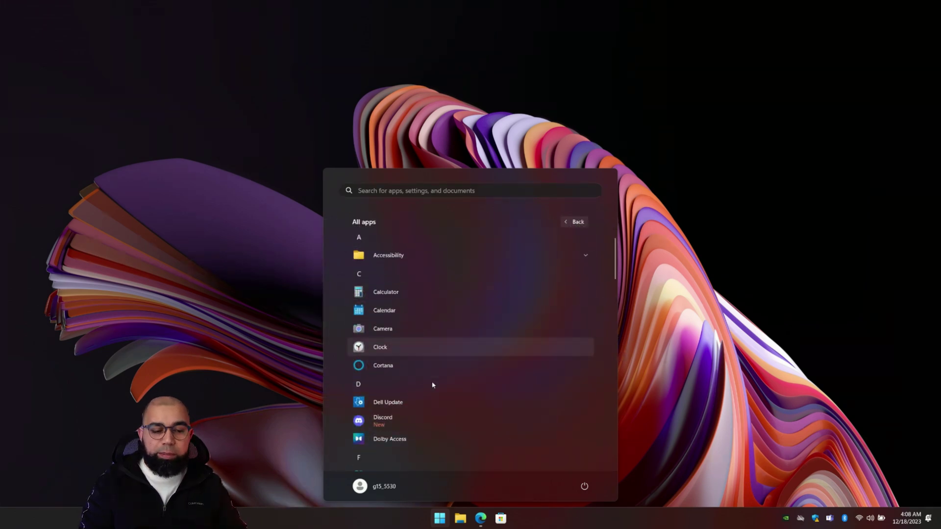
scroll(416, 377, down, 1)
scroll(436, 429, down, 3)
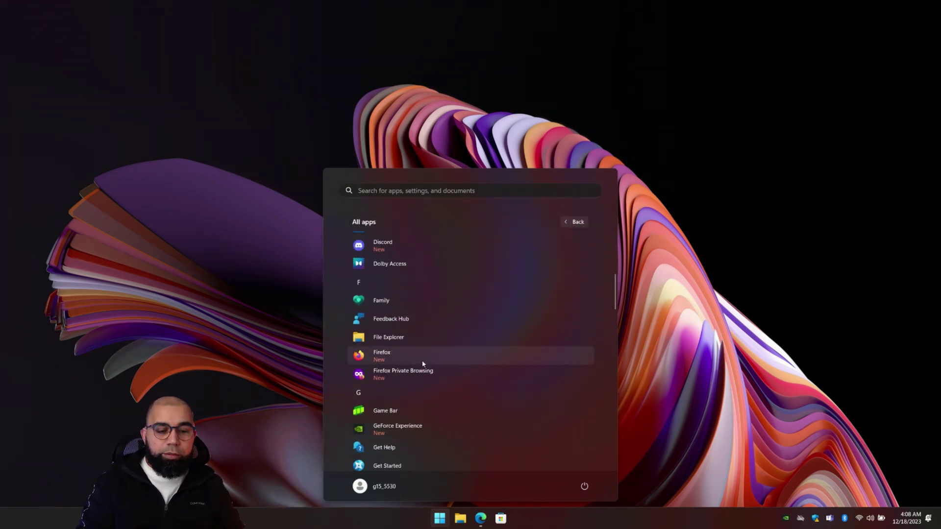
scroll(426, 424, down, 1)
scroll(425, 446, down, 2)
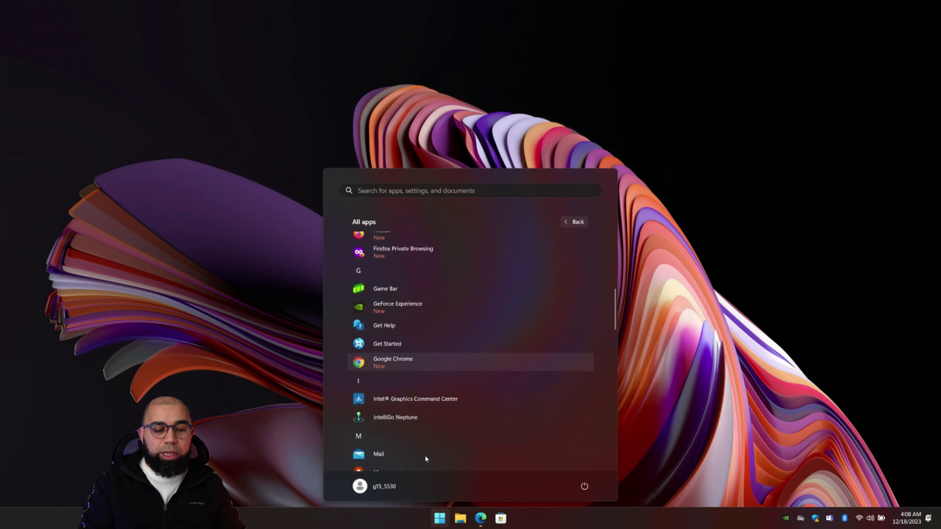
scroll(419, 439, down, 3)
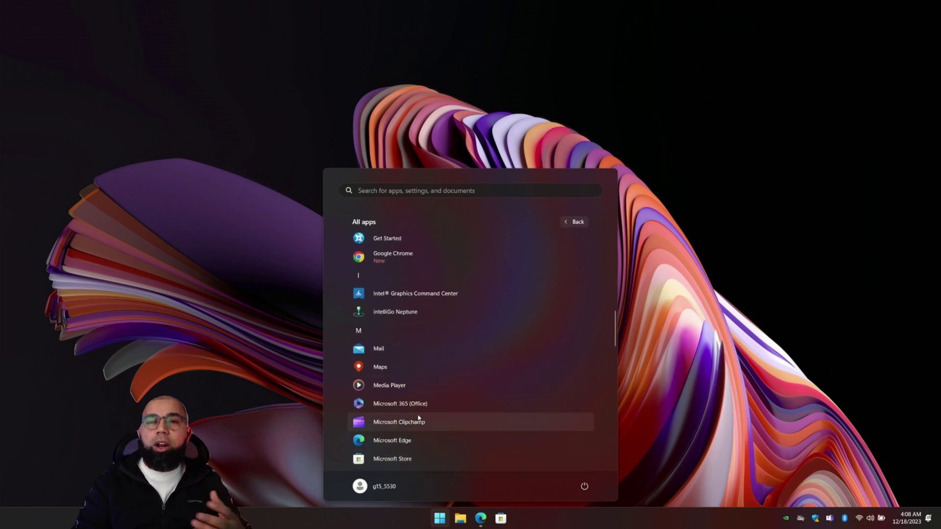